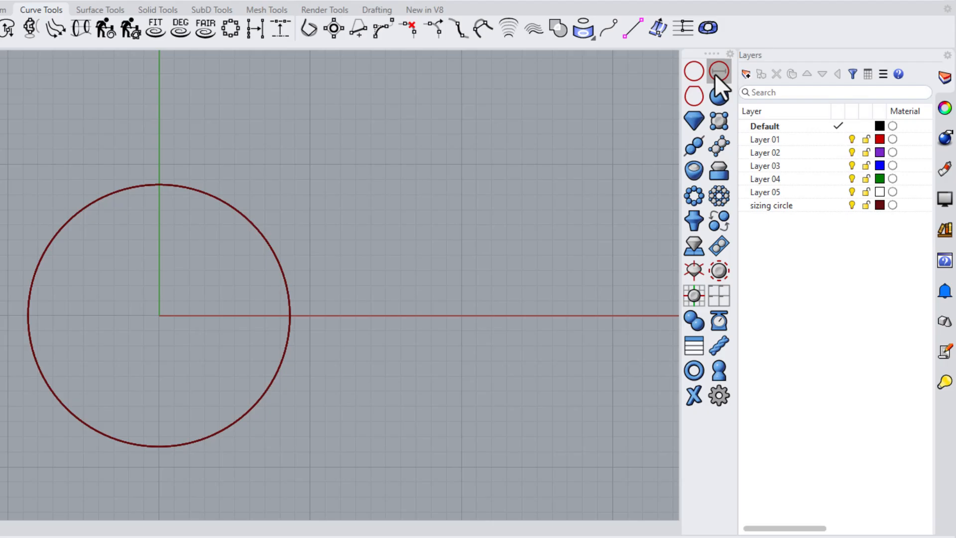
Start the Ring Shape Tool and set the existing circle as its sizing circle.
click(702, 97)
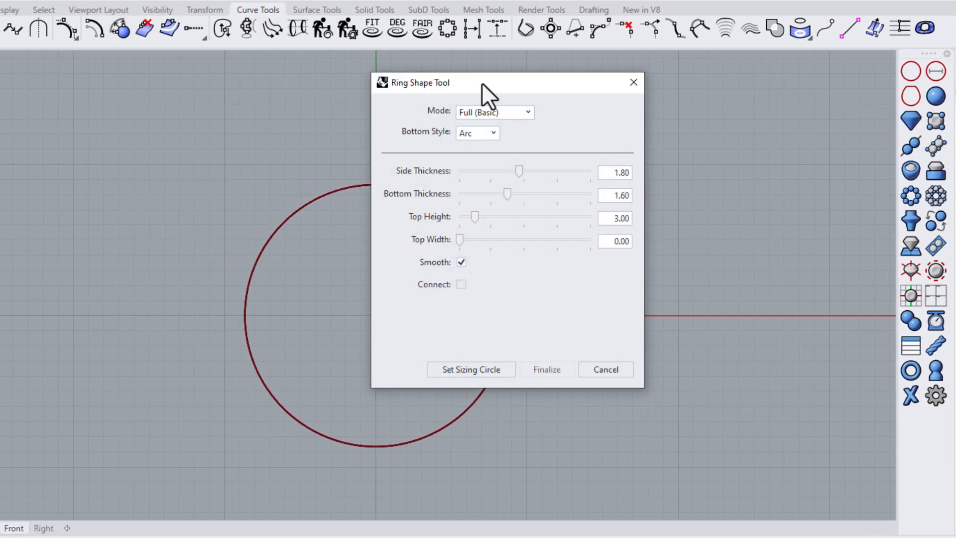
drag(482, 83, 658, 105)
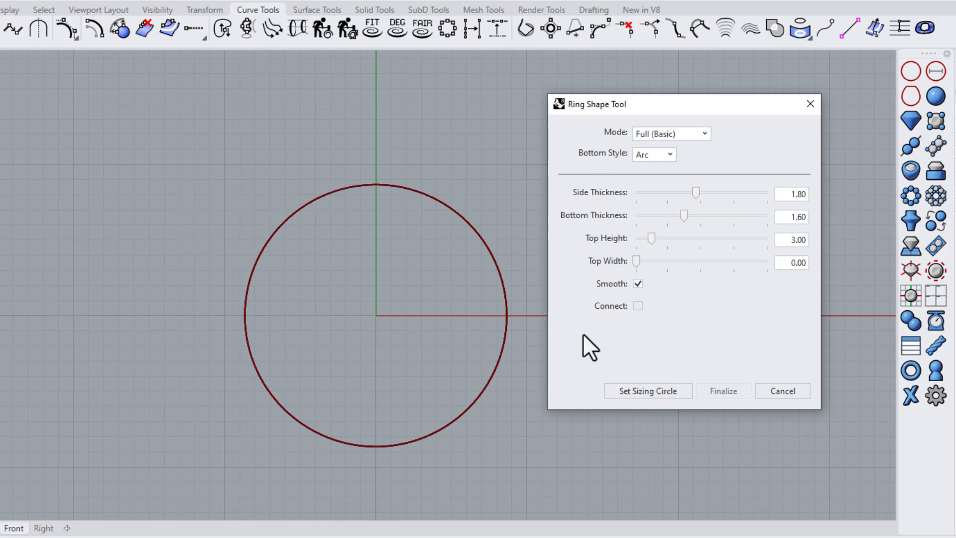
click(649, 389)
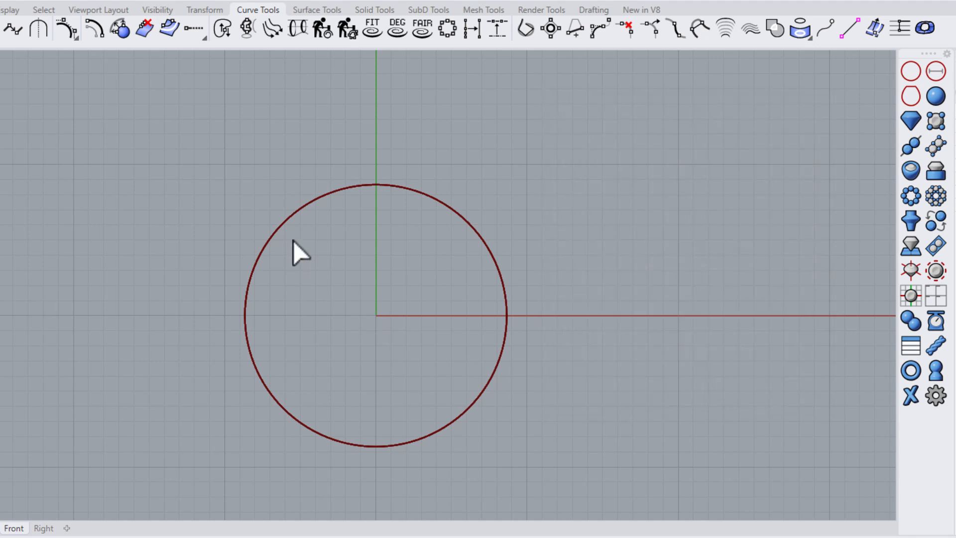
click(285, 223)
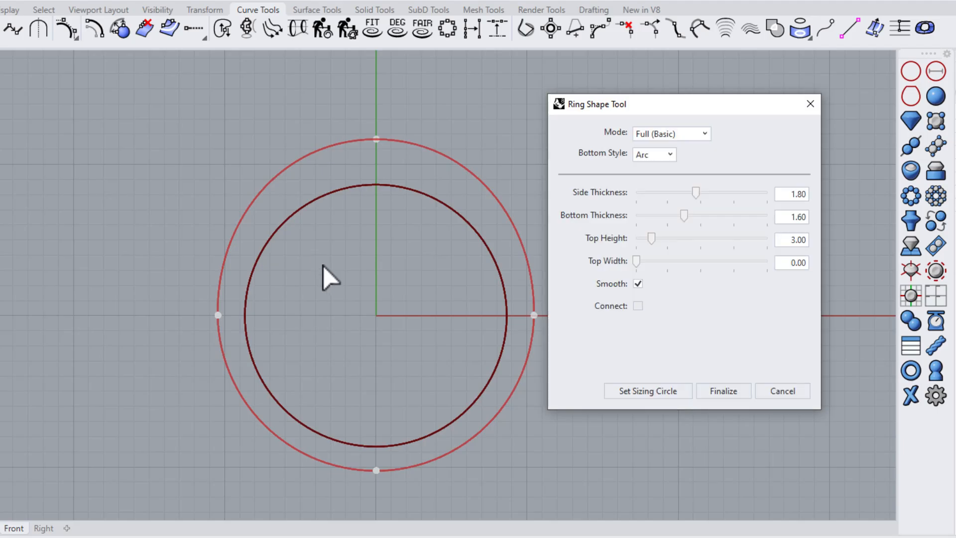
drag(647, 107, 678, 125)
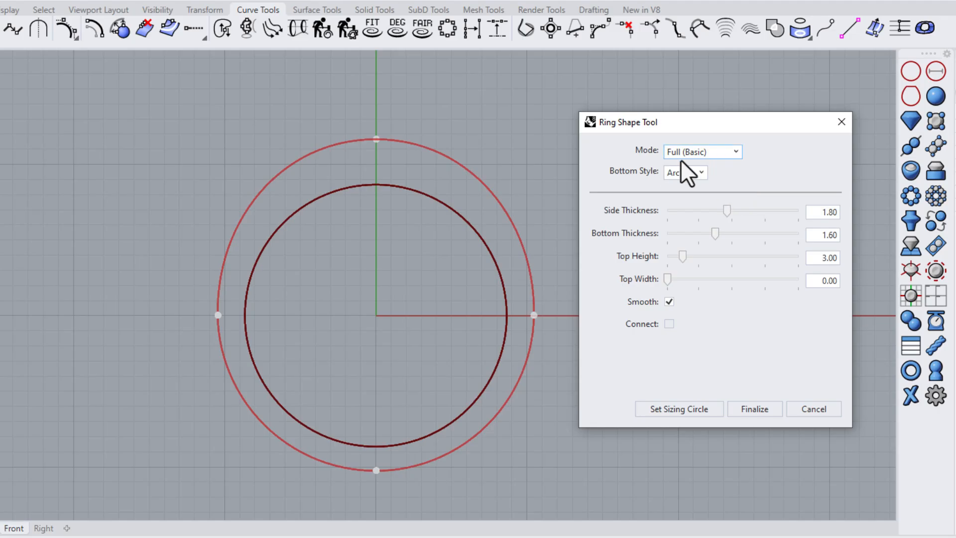
Switch the ring shape mode to Offset and set the offset amount to 1.9.
click(692, 154)
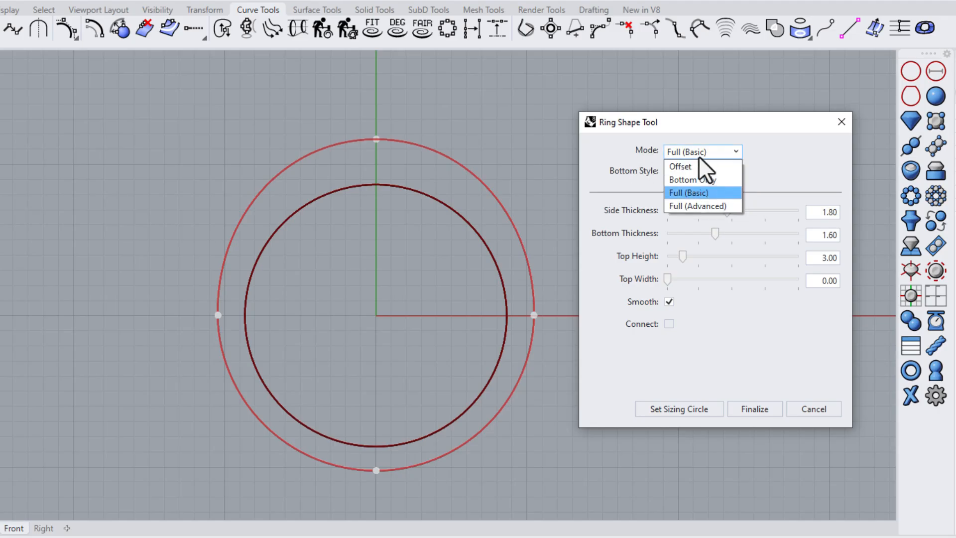
click(676, 196)
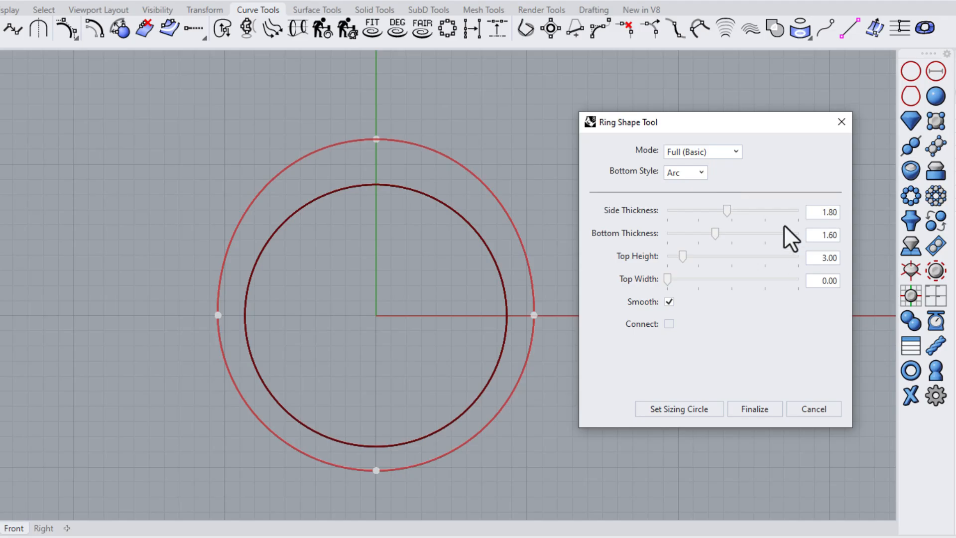
click(706, 152)
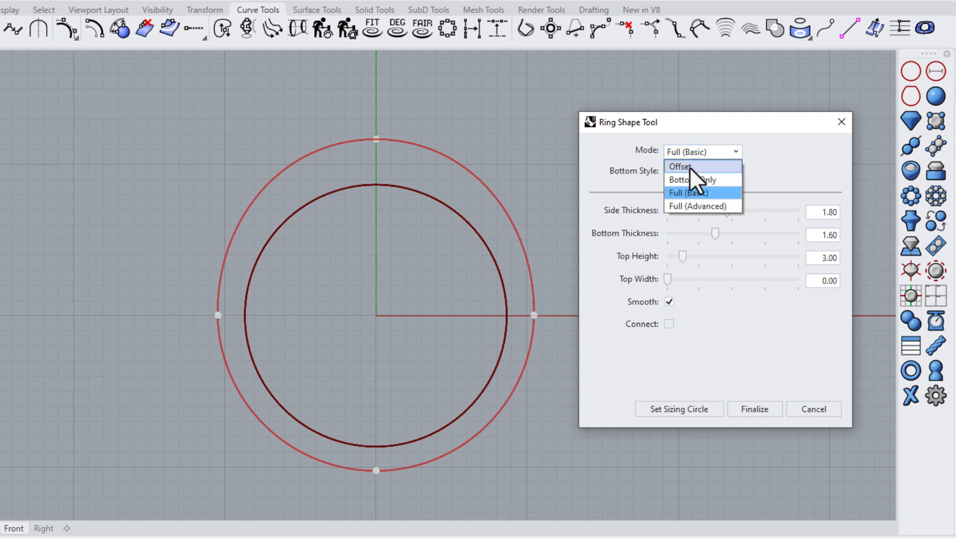
click(688, 167)
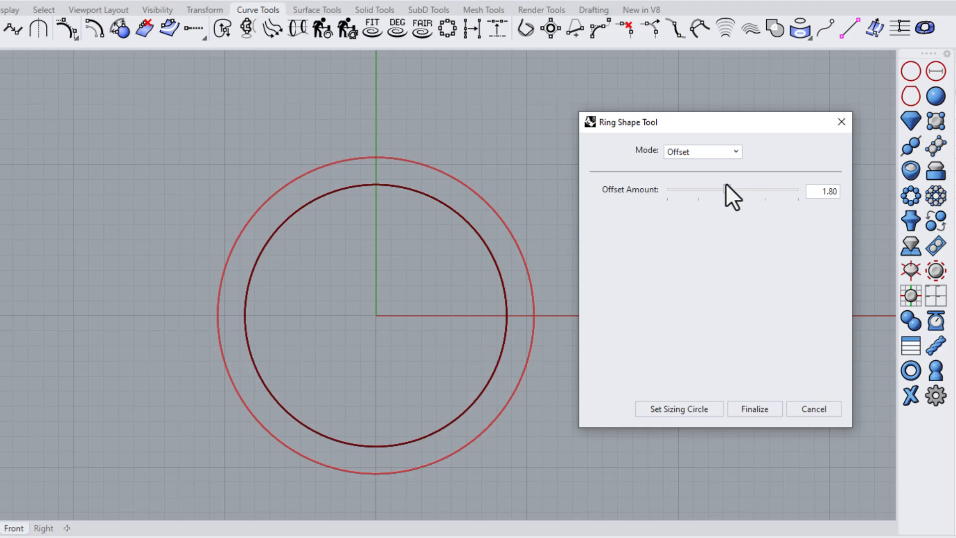
drag(726, 193, 747, 193)
double_click(822, 191)
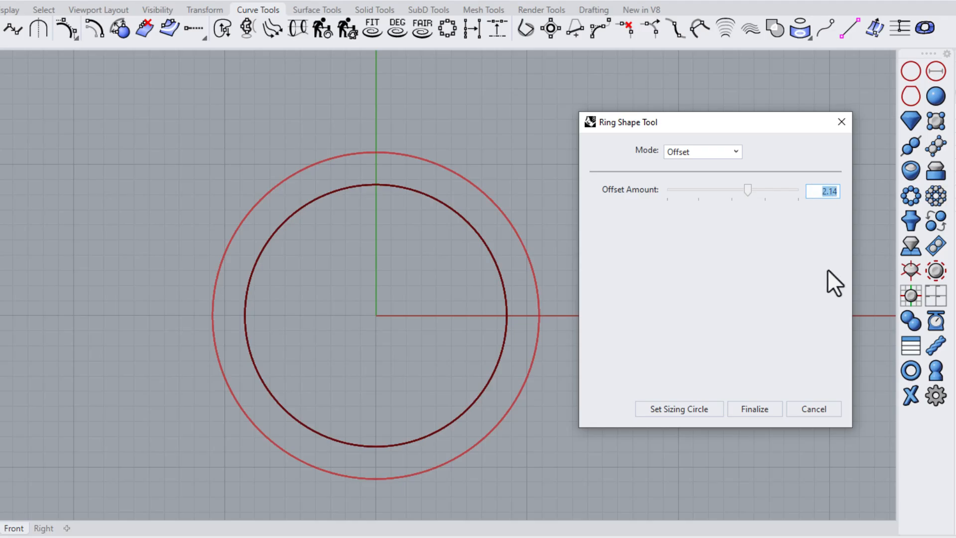
text(1.9)
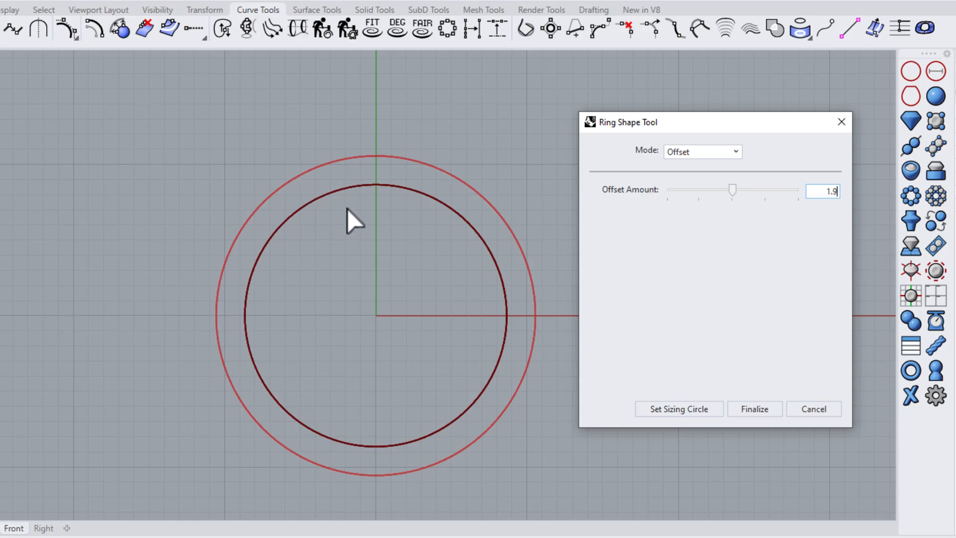
Switch the mode to Bottom Only and compare the Arc and Ellipse bottom styles, ending on Ellipse.
click(734, 153)
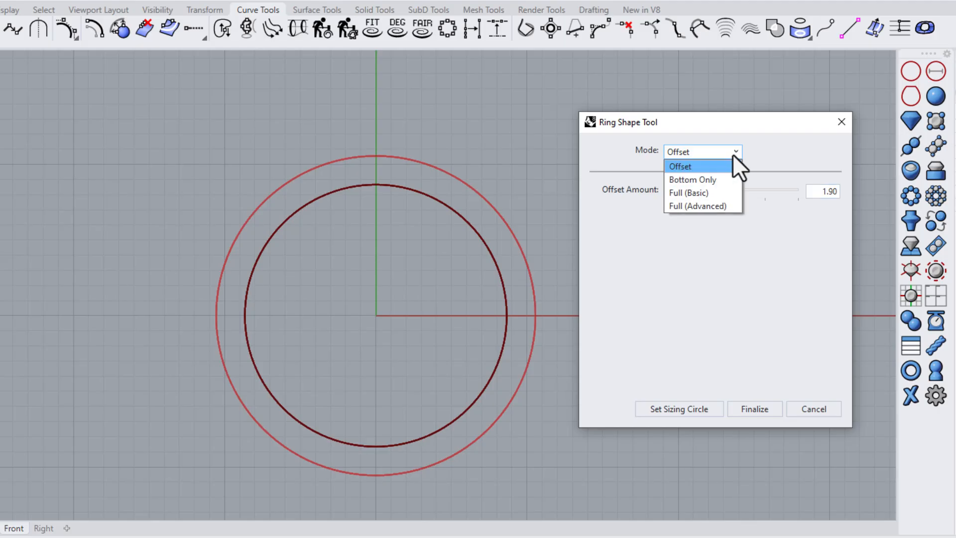
click(691, 179)
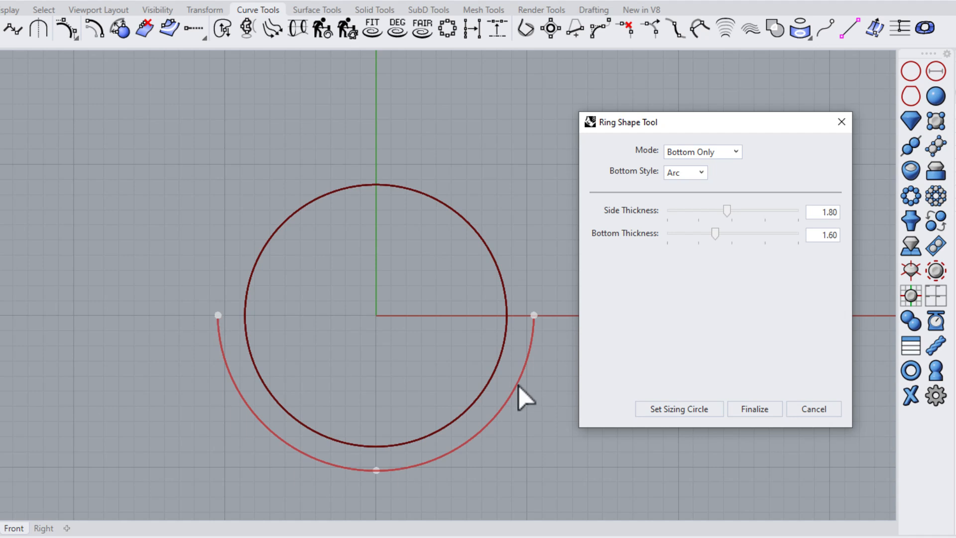
click(702, 173)
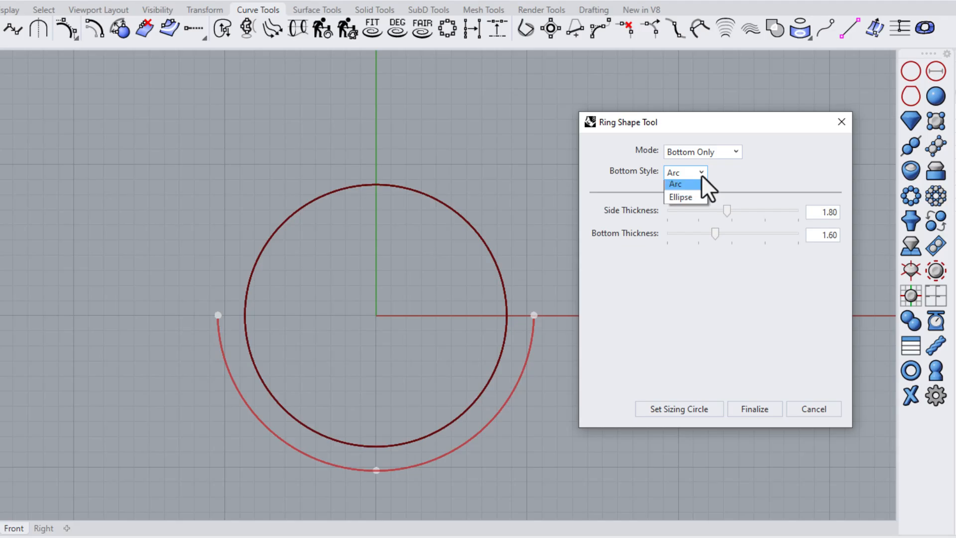
click(693, 199)
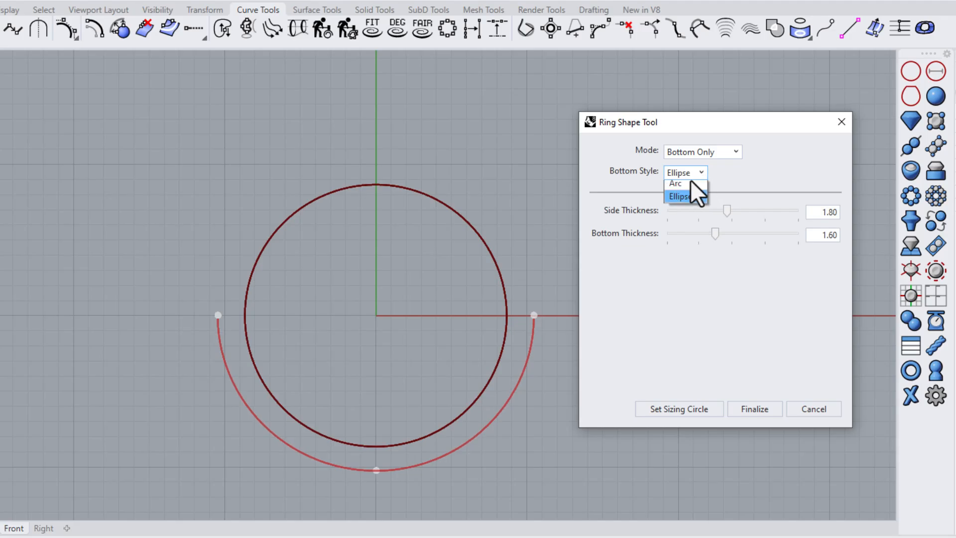
click(687, 184)
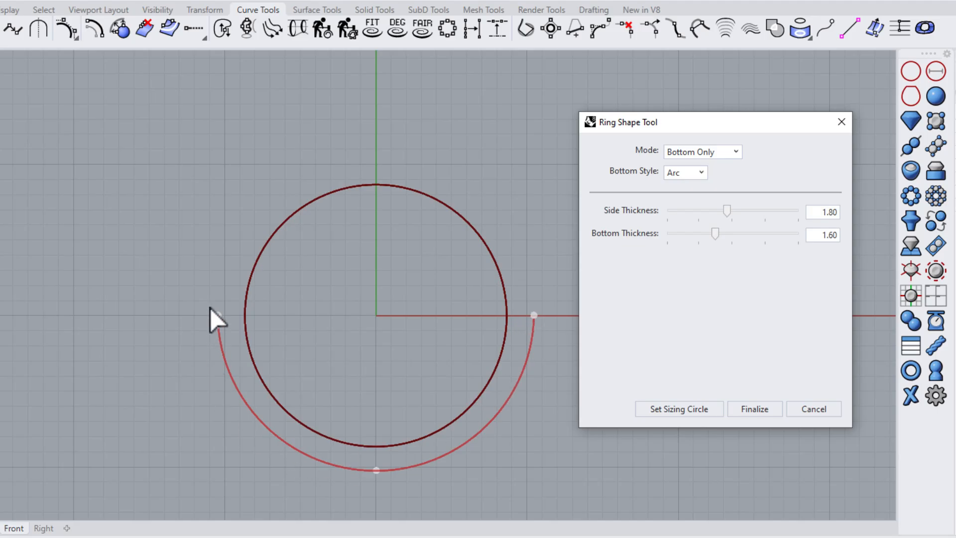
click(694, 175)
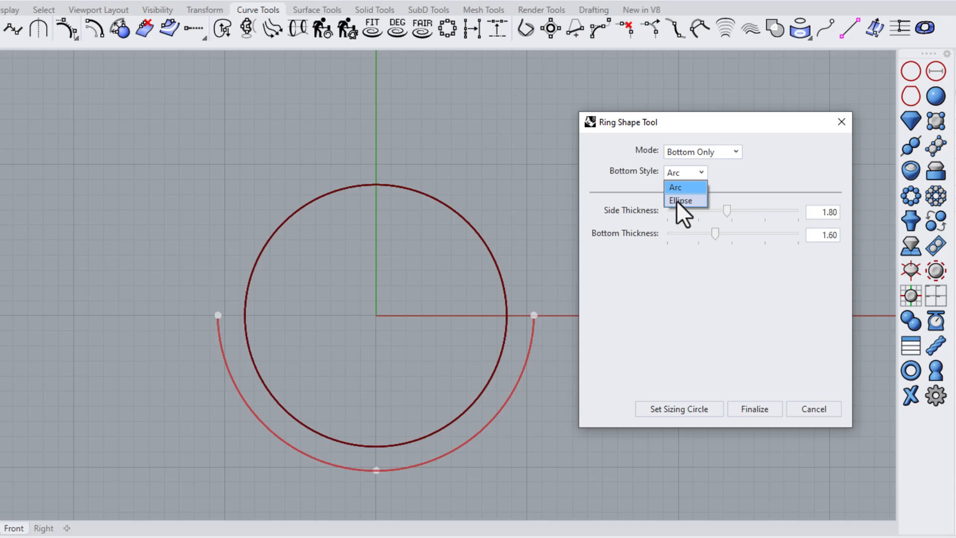
click(676, 201)
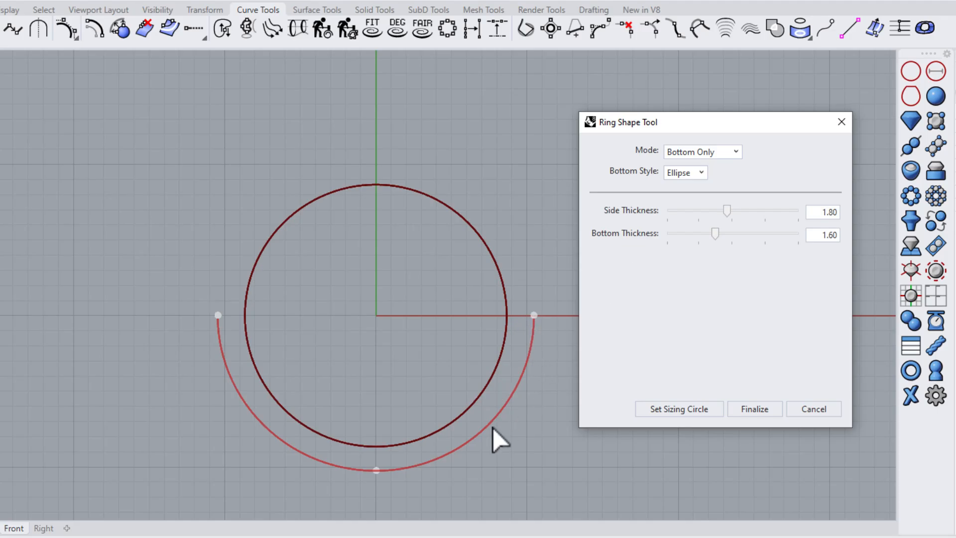
Adjust the Bottom Only curve to 2.07 side and 1.65 bottom thickness, trying Arc before returning to Ellipse.
drag(726, 214, 737, 212)
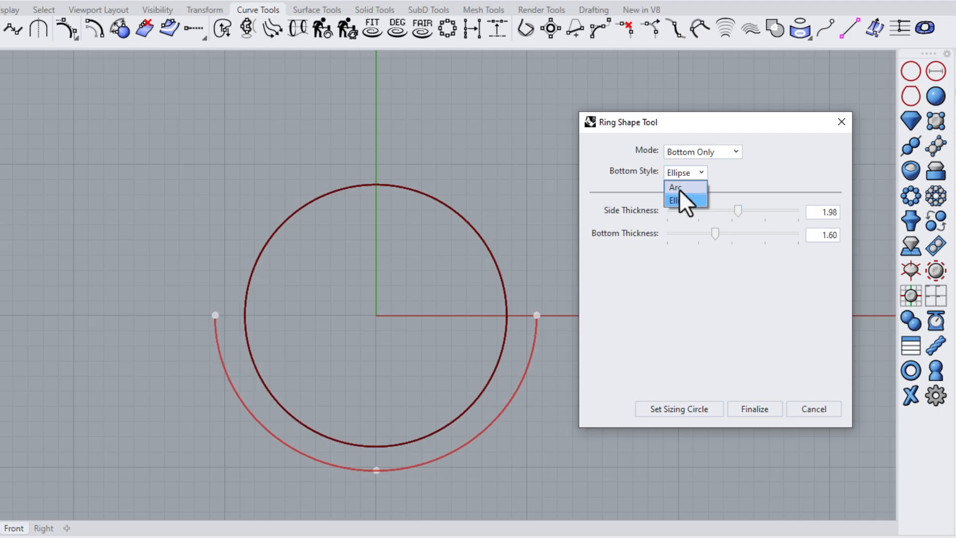
click(678, 188)
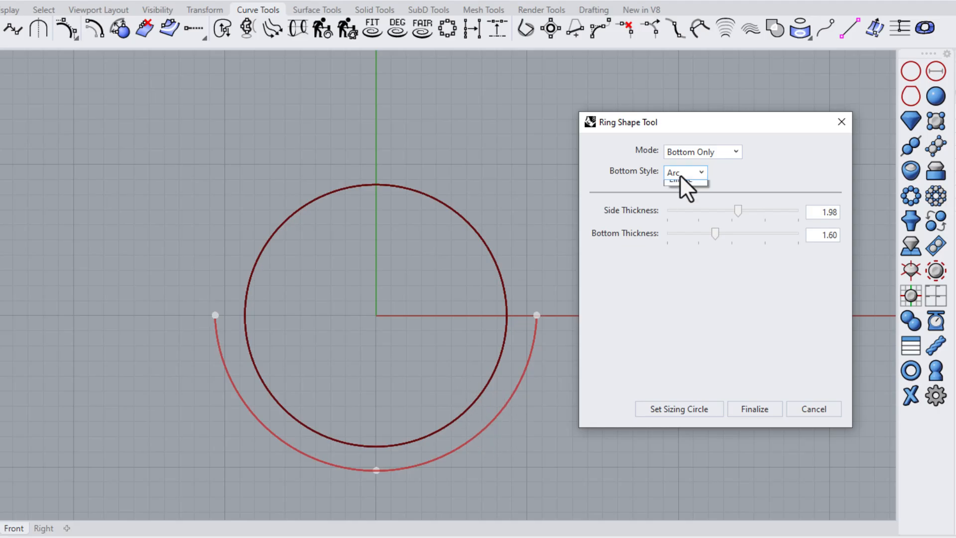
click(677, 201)
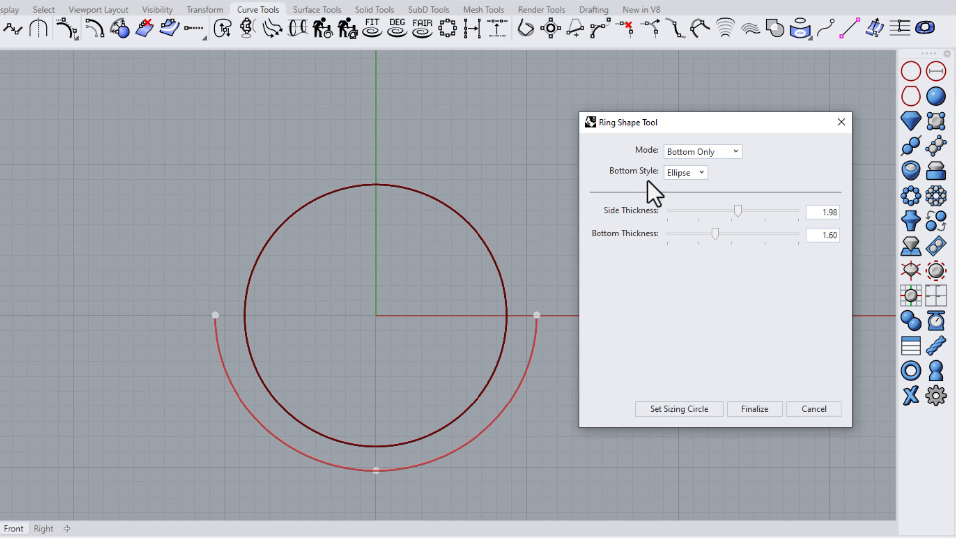
drag(734, 214, 723, 237)
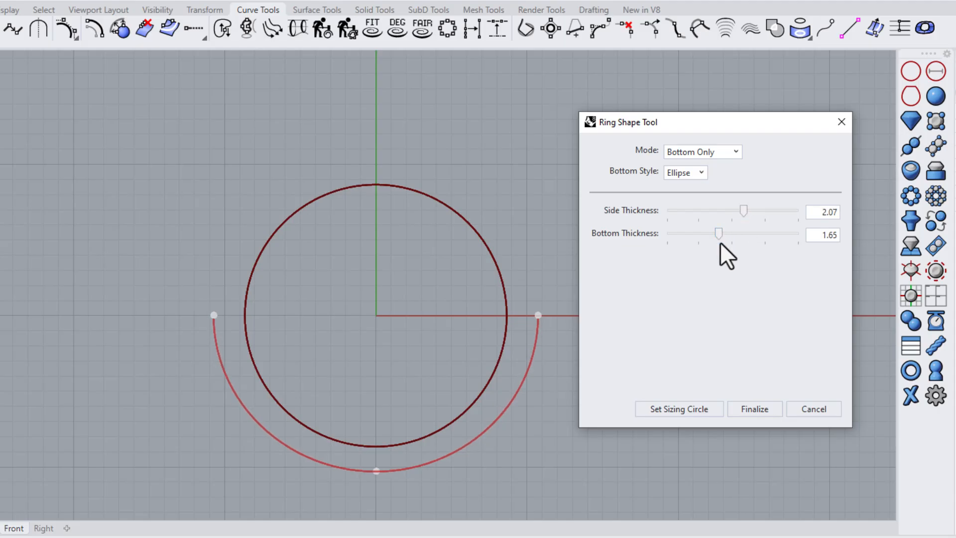
Switch the ring shape mode to Full (Basic) with the Arc bottom style.
click(682, 152)
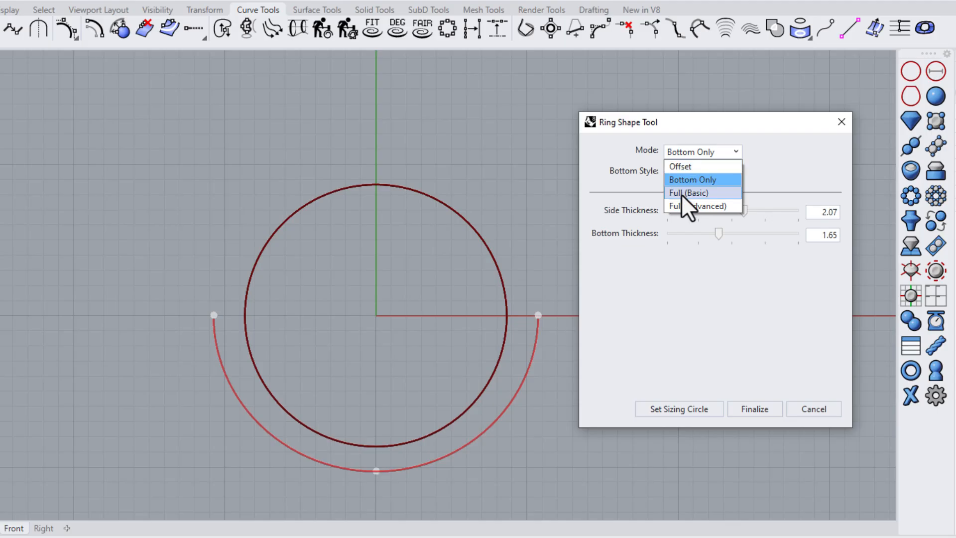
click(682, 193)
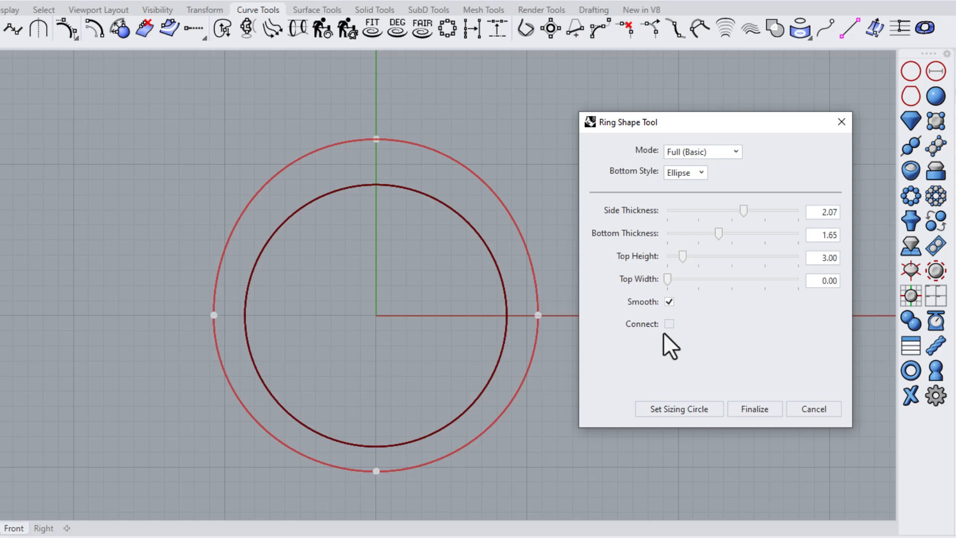
click(700, 175)
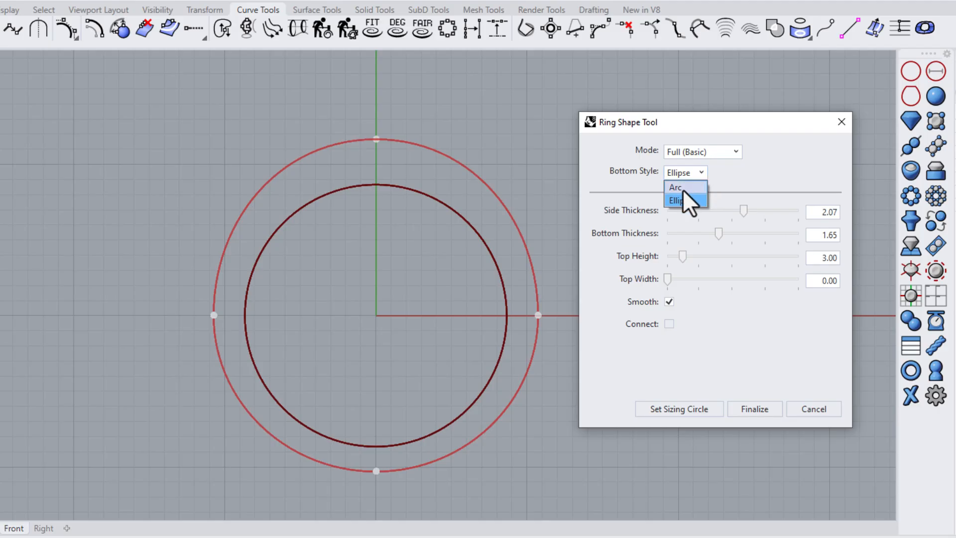
click(683, 186)
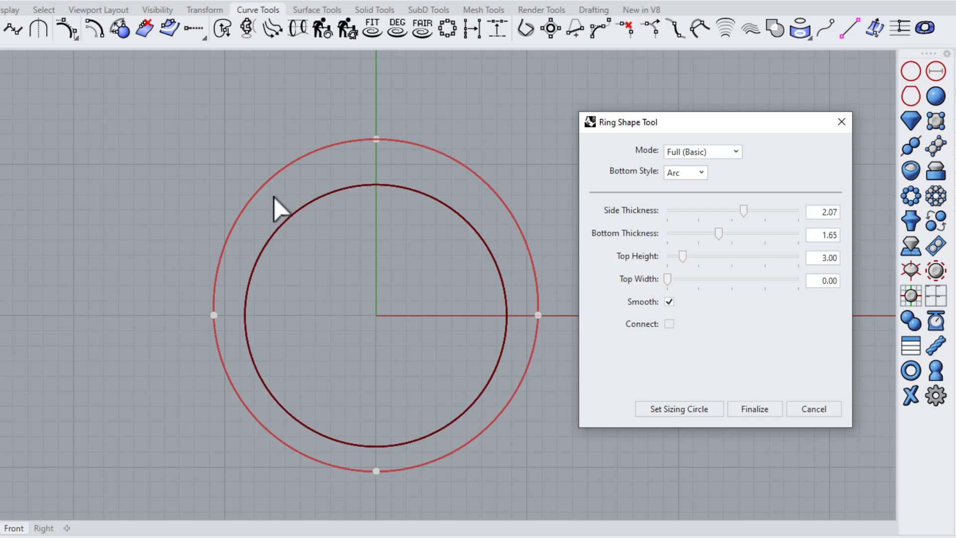
Compare the full ring outline with the Ellipse and Arc bottom styles, finishing on Arc.
click(692, 173)
click(680, 200)
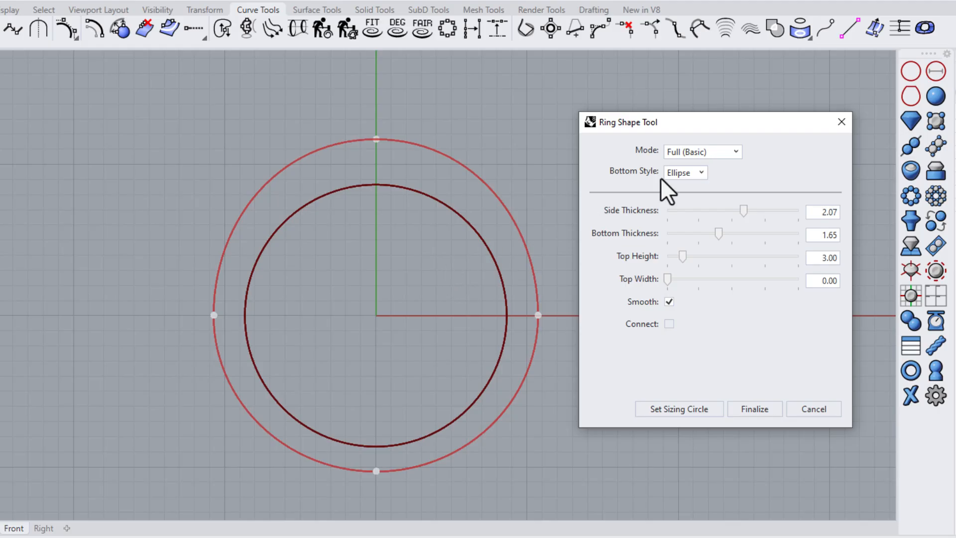
click(677, 187)
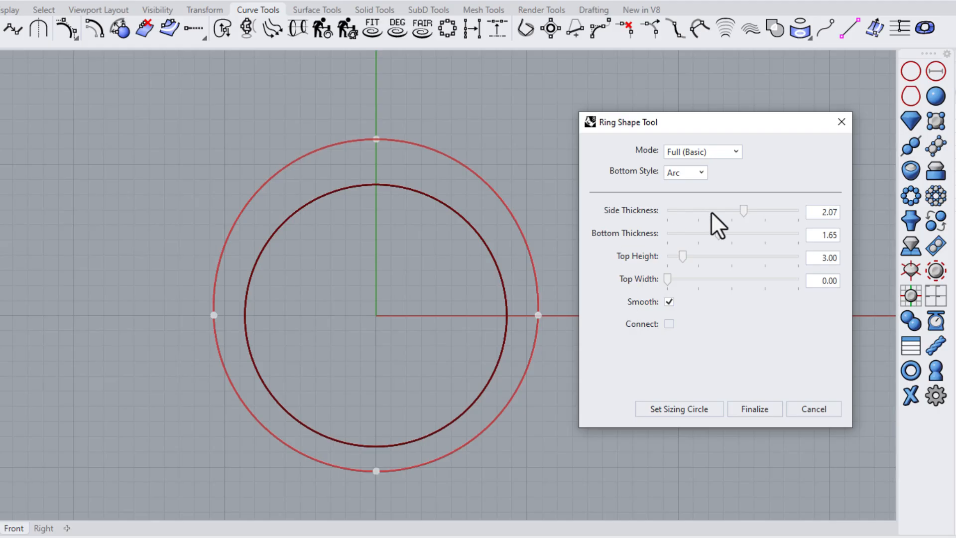
click(701, 172)
click(680, 202)
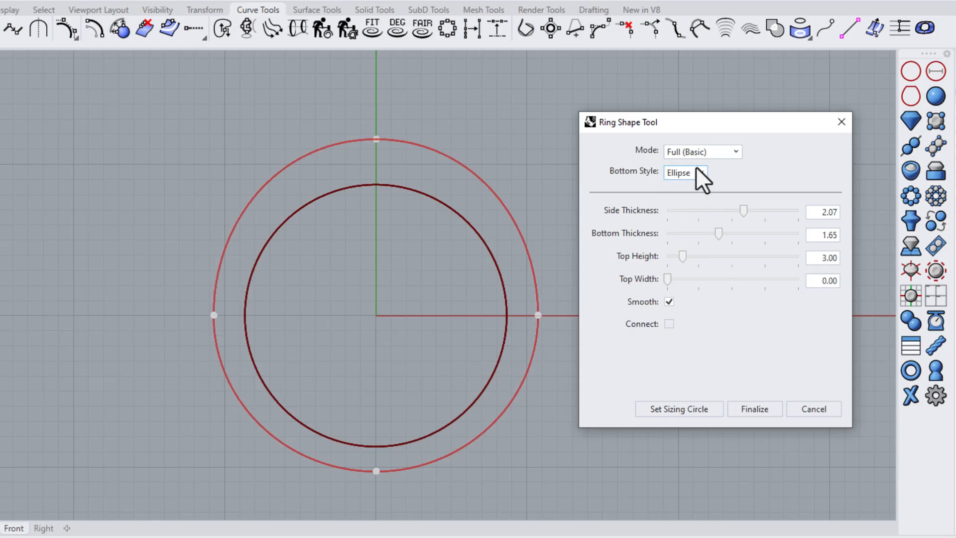
click(689, 186)
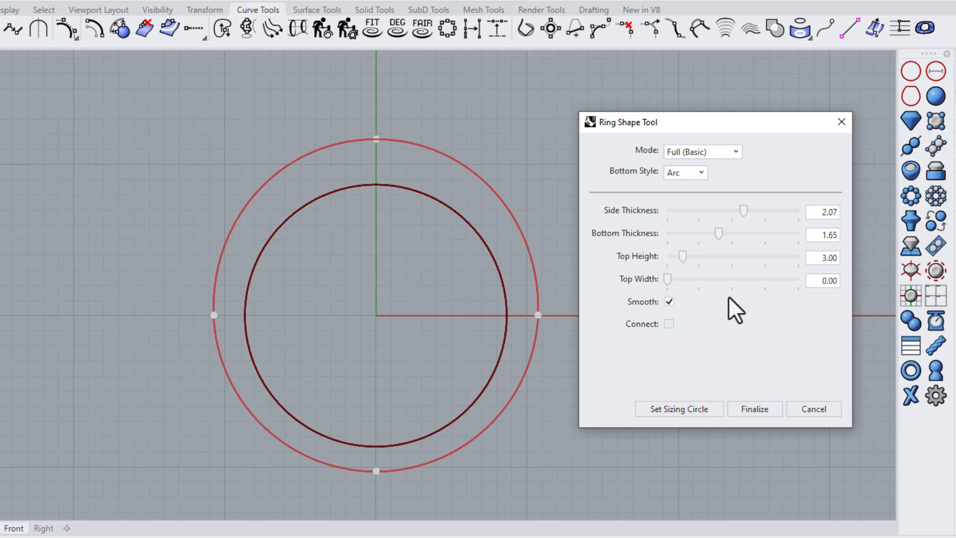
Set the side thickness to 2.02, bottom thickness to 1.68 and top height to 3.81, and turn off Smooth.
drag(740, 214, 667, 280)
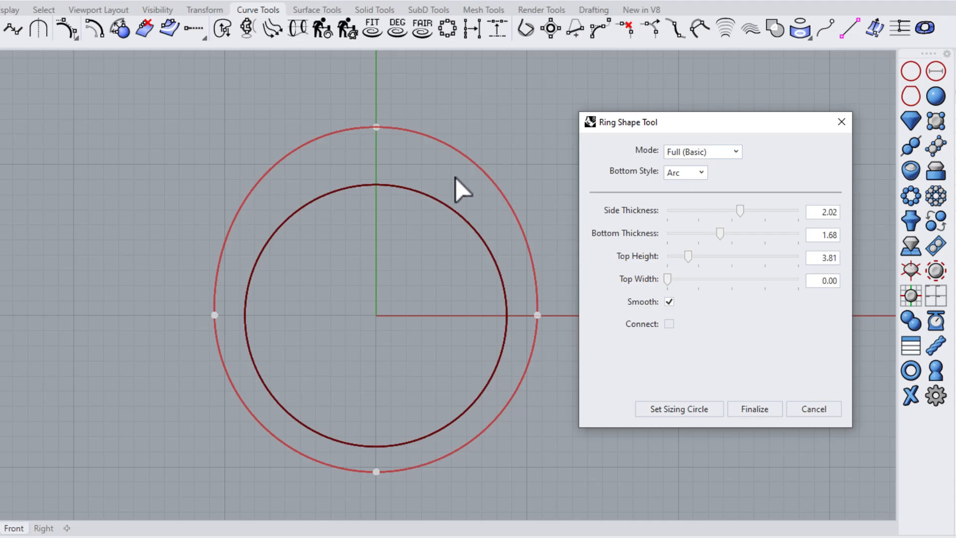
click(668, 301)
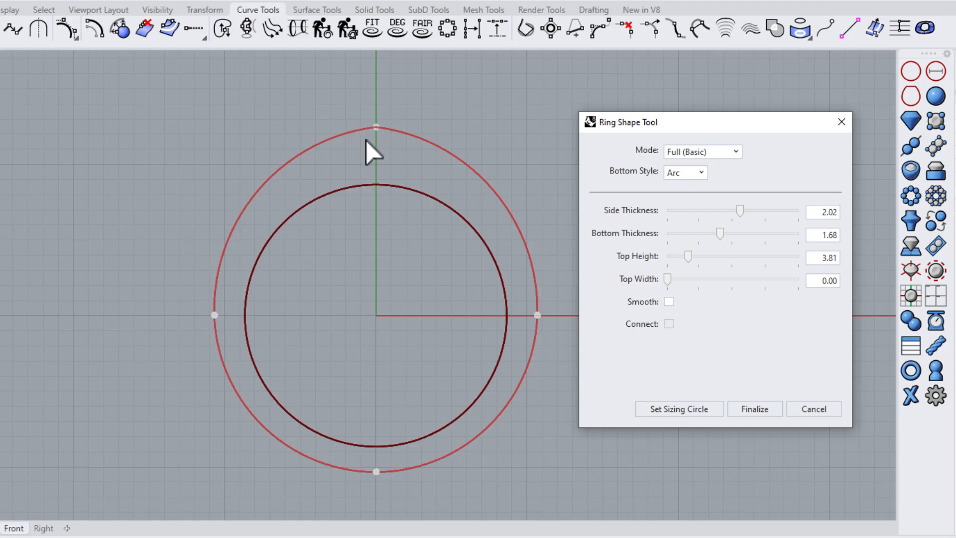
click(669, 301)
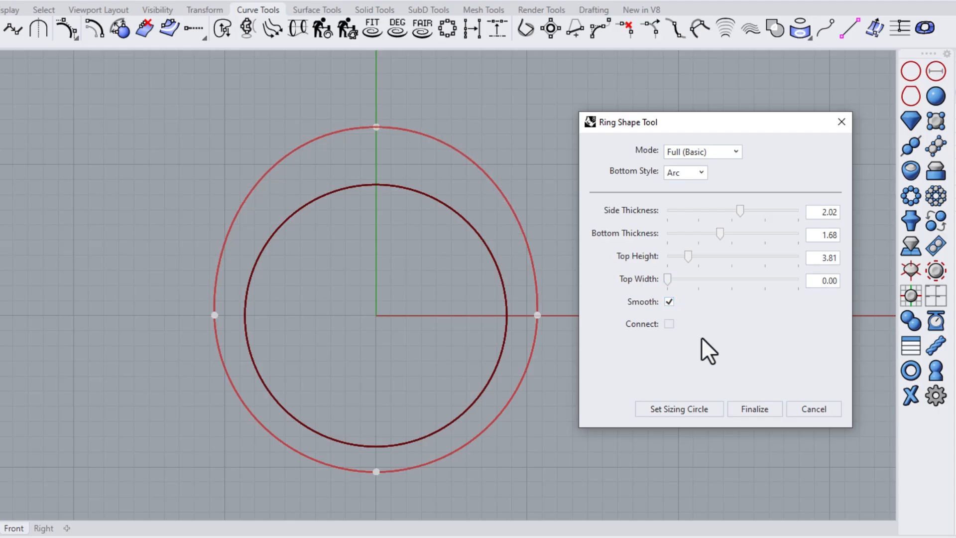
click(668, 301)
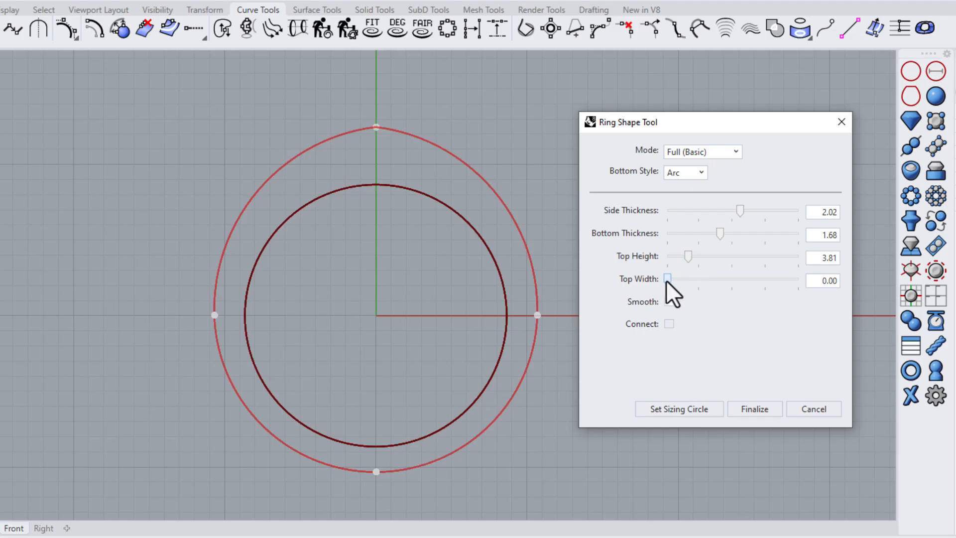
Widen the top of the ring outline to a top width of 7.59.
drag(666, 278, 671, 279)
drag(680, 280, 694, 281)
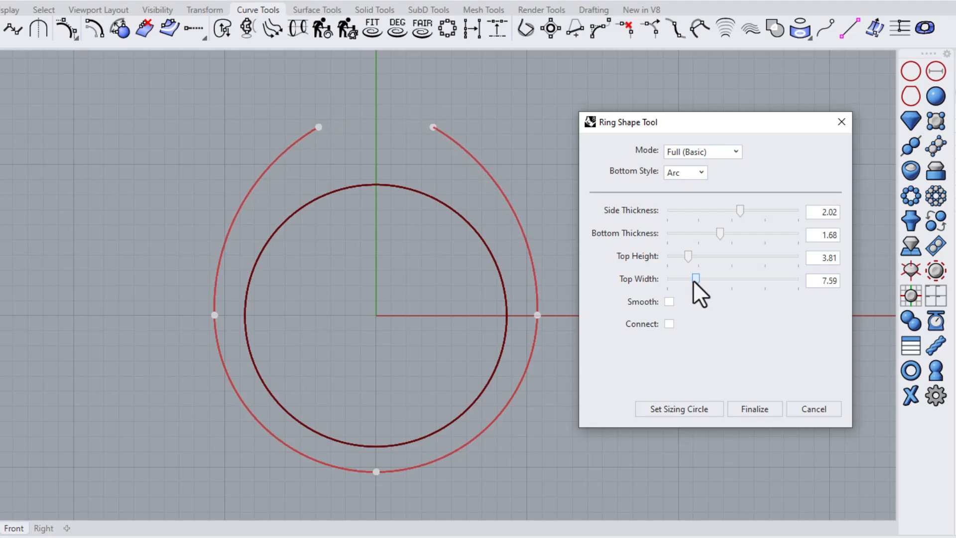
Turn on Smooth and Connect for the ring outline and widen its top to a top width of 8.88.
click(668, 302)
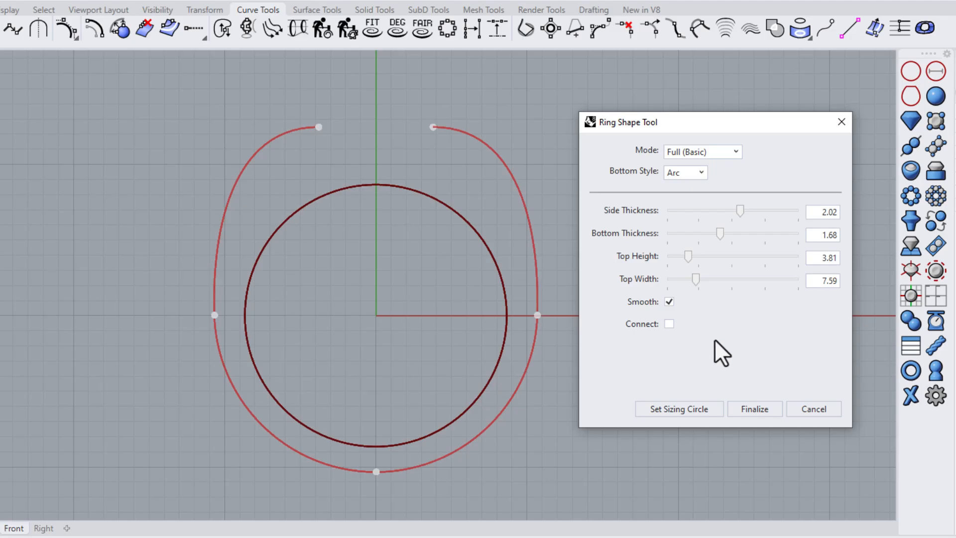
drag(697, 279, 695, 293)
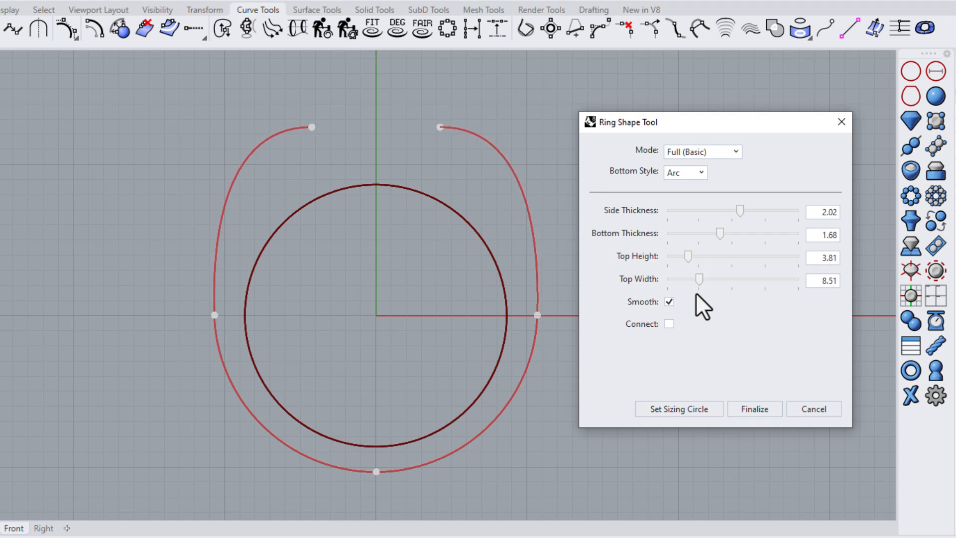
click(668, 324)
drag(697, 279, 700, 280)
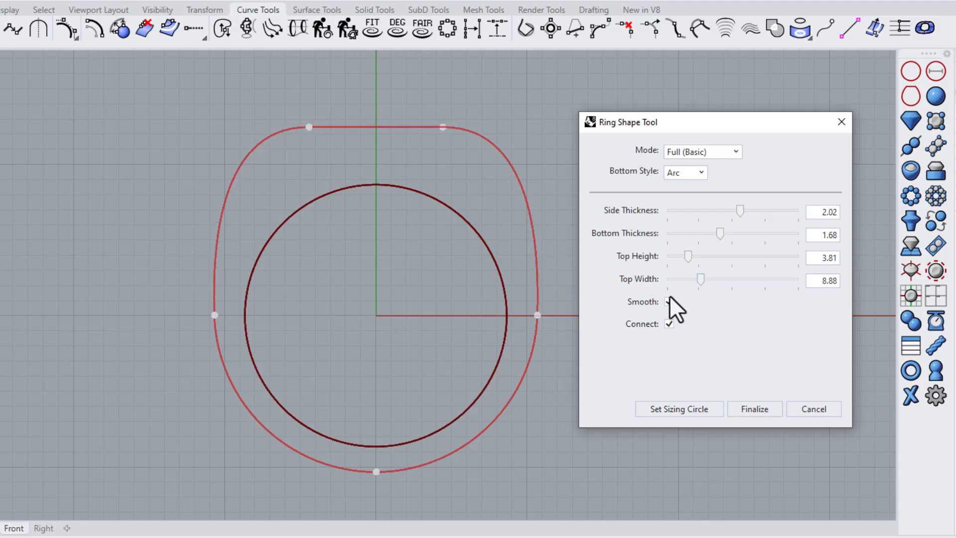
Turn off Smooth, compare the ring outline with Connect off and on, and set the top width to 10.18.
click(668, 301)
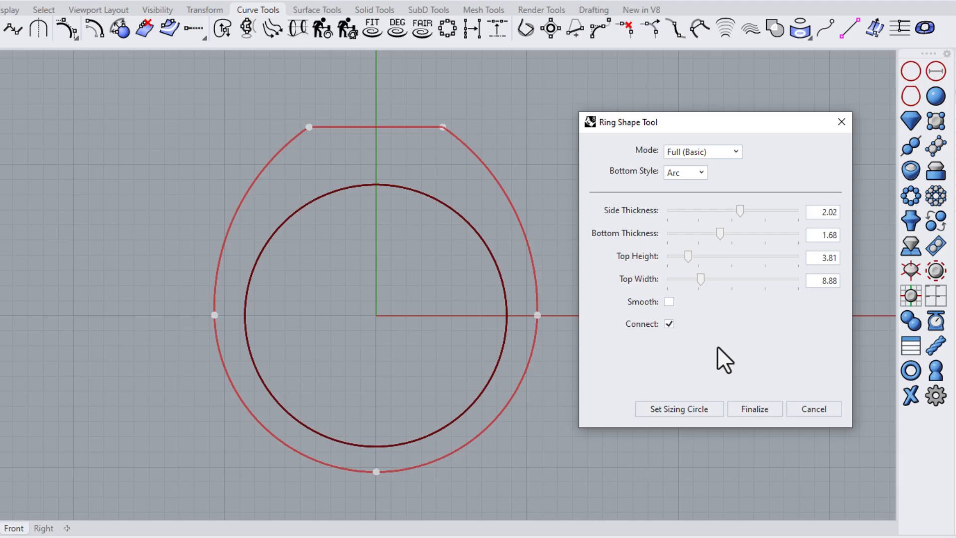
click(669, 323)
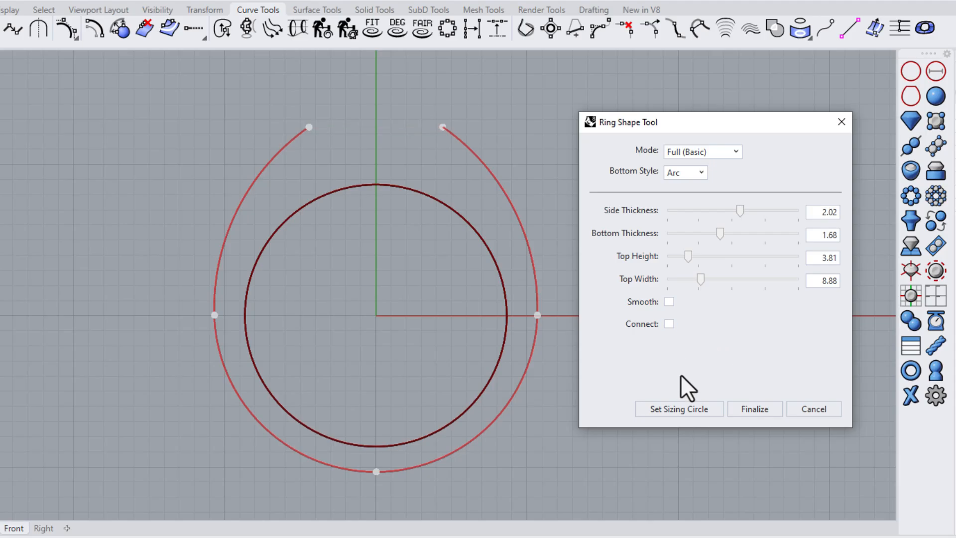
click(668, 323)
drag(701, 278, 706, 279)
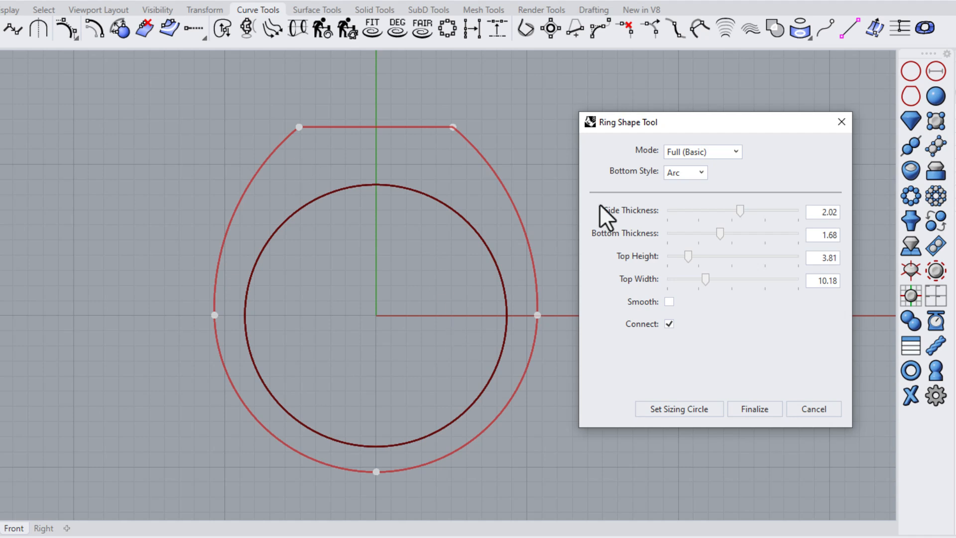
Switch the ring shape mode to Full (Advanced) and compare the Ellipse and Arc bottom styles, finishing on Arc.
click(678, 154)
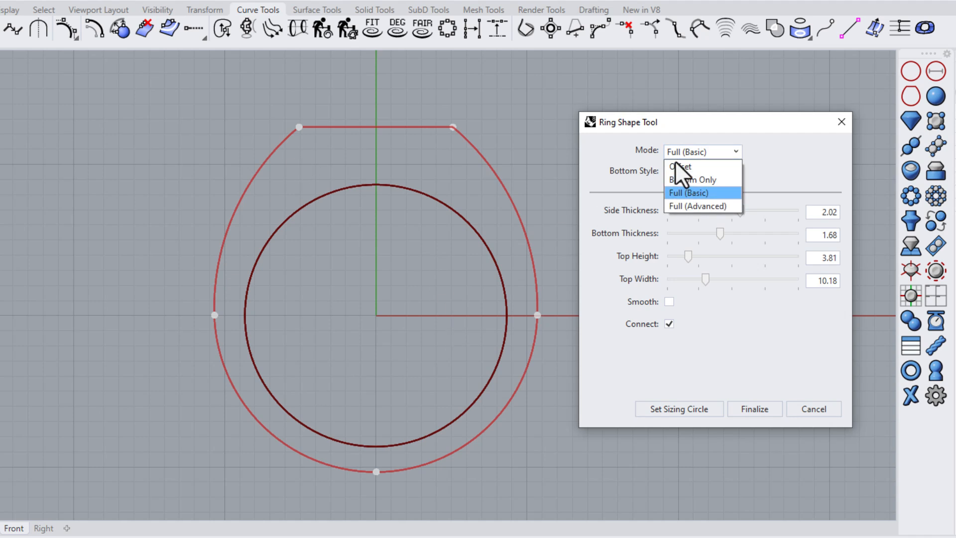
click(681, 206)
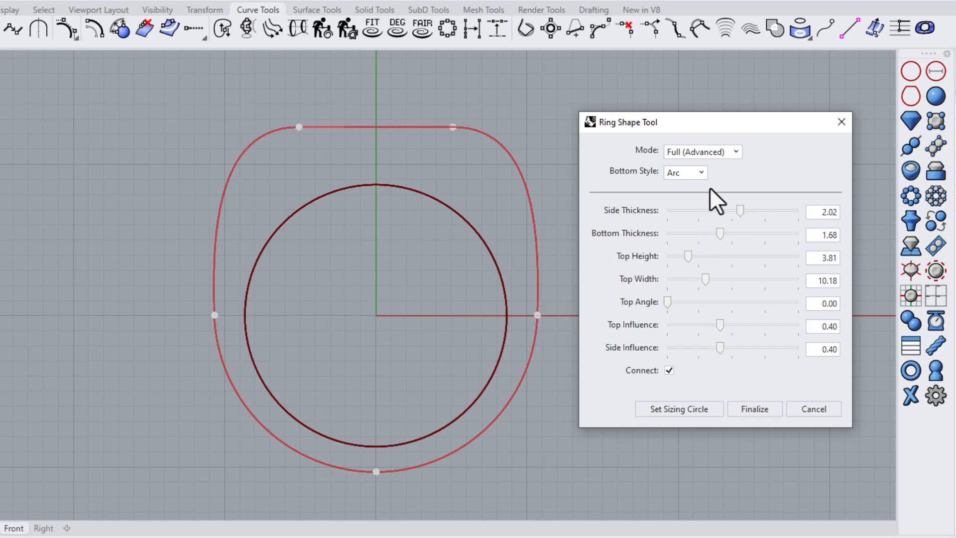
click(701, 171)
click(689, 196)
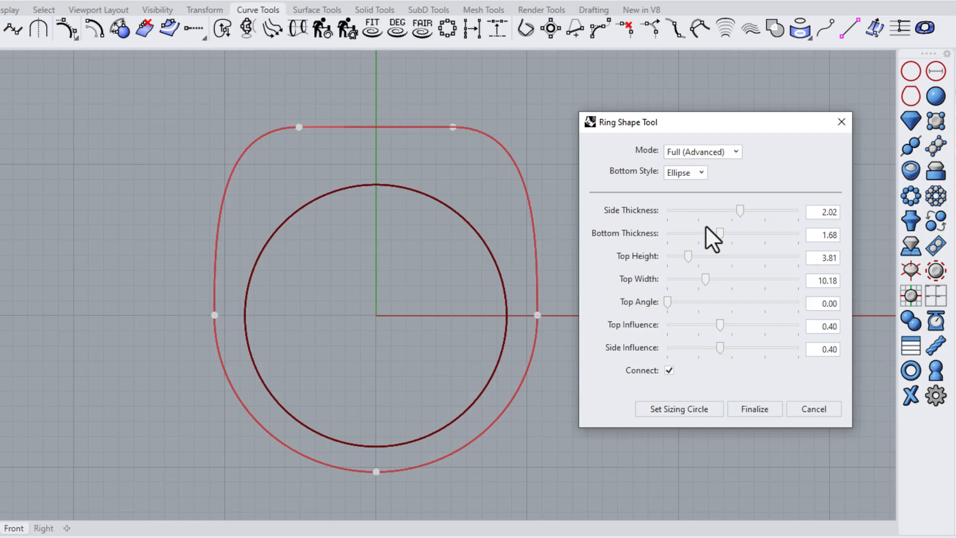
click(697, 175)
click(690, 186)
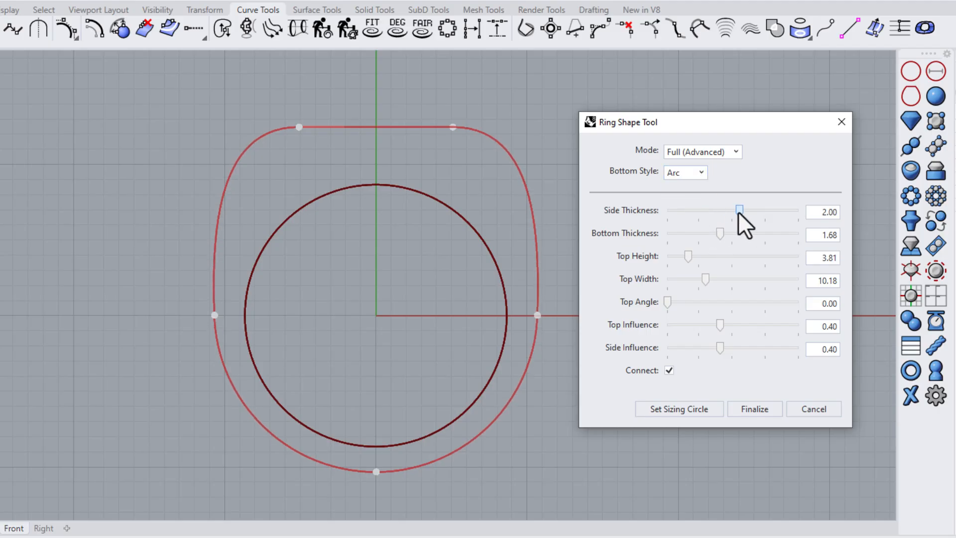
Set the side thickness to 1.98, bottom thickness to 1.71, top height to 3.91 and top width to 7.59, and turn off Connect.
drag(737, 211, 723, 233)
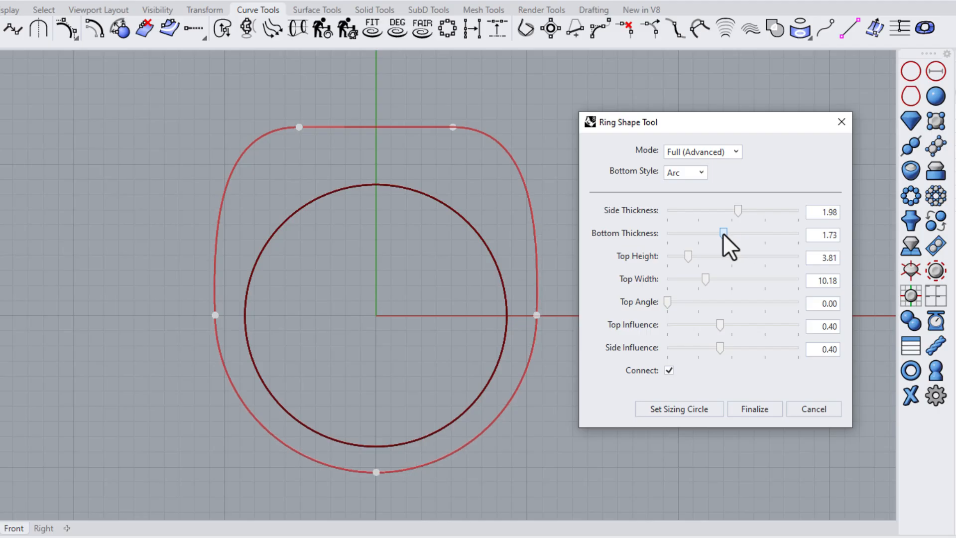
drag(689, 259, 695, 279)
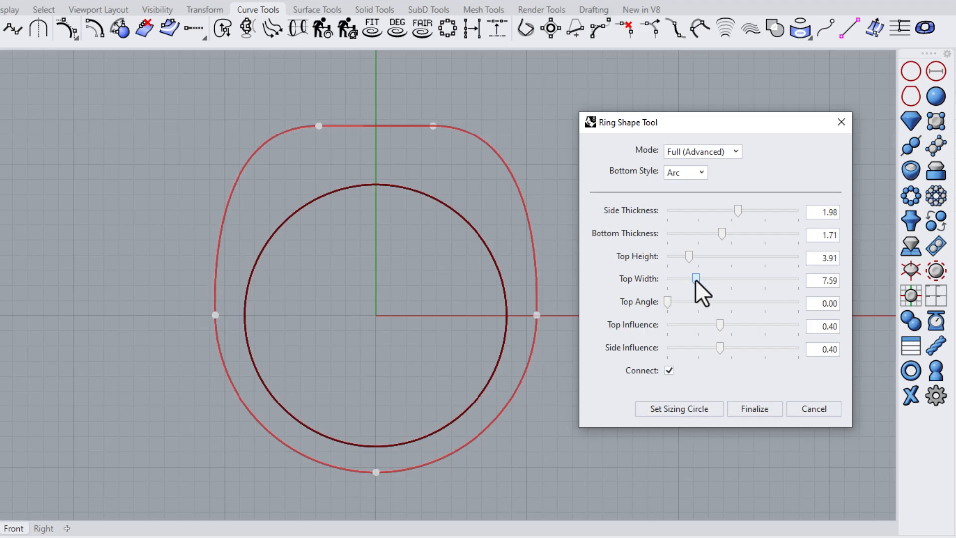
click(669, 371)
Try different top angles and influences up to 1.00, ending with top angle 17.85, top influence 0.35 and side influence 0.37.
drag(665, 303, 712, 294)
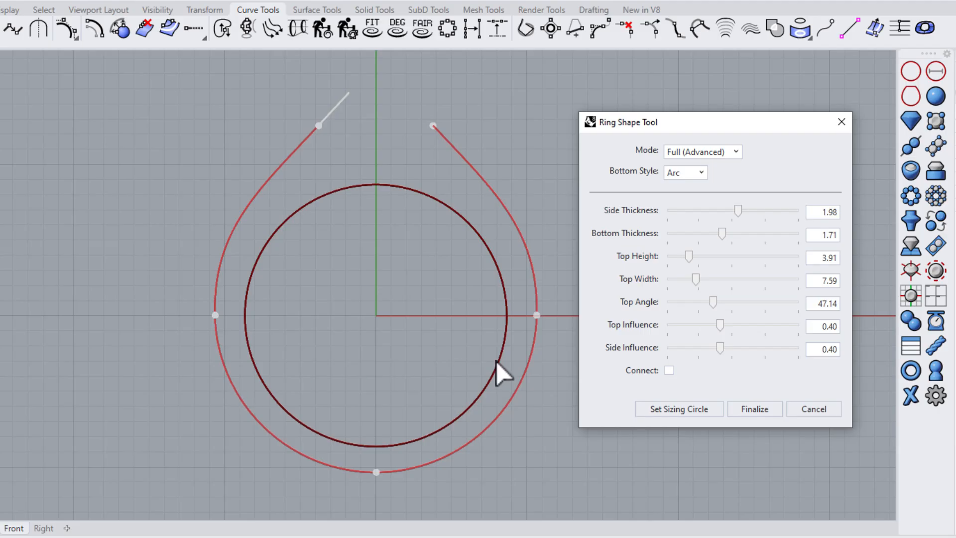
drag(715, 304, 714, 347)
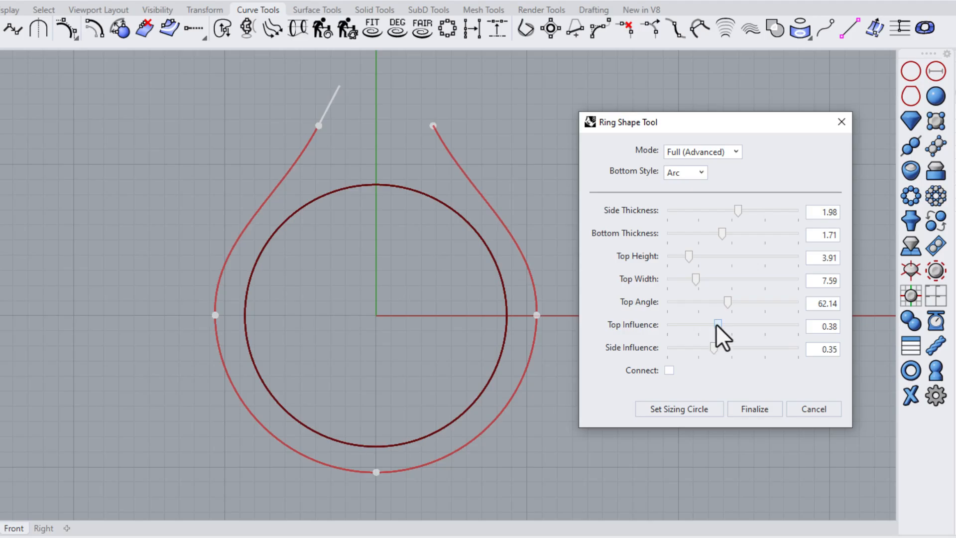
drag(727, 302, 787, 326)
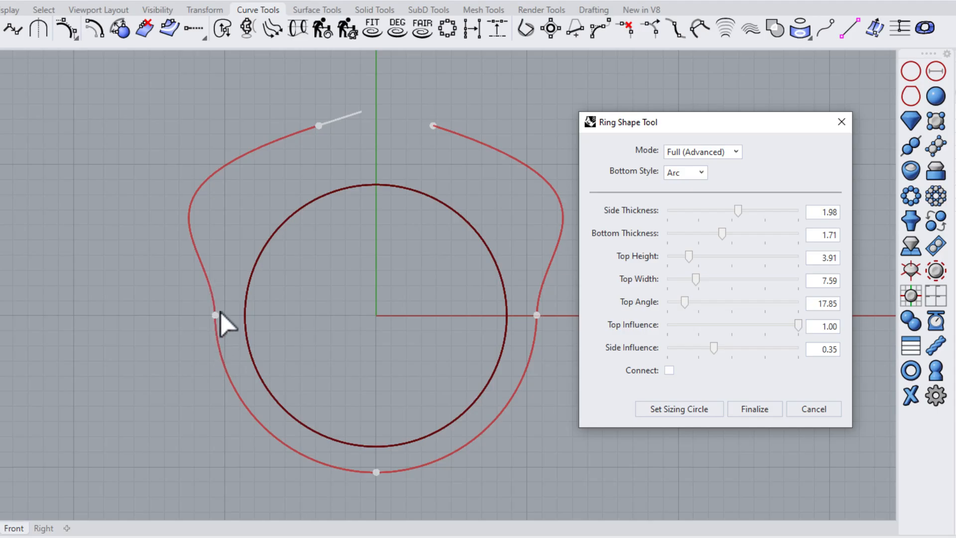
drag(797, 324, 808, 348)
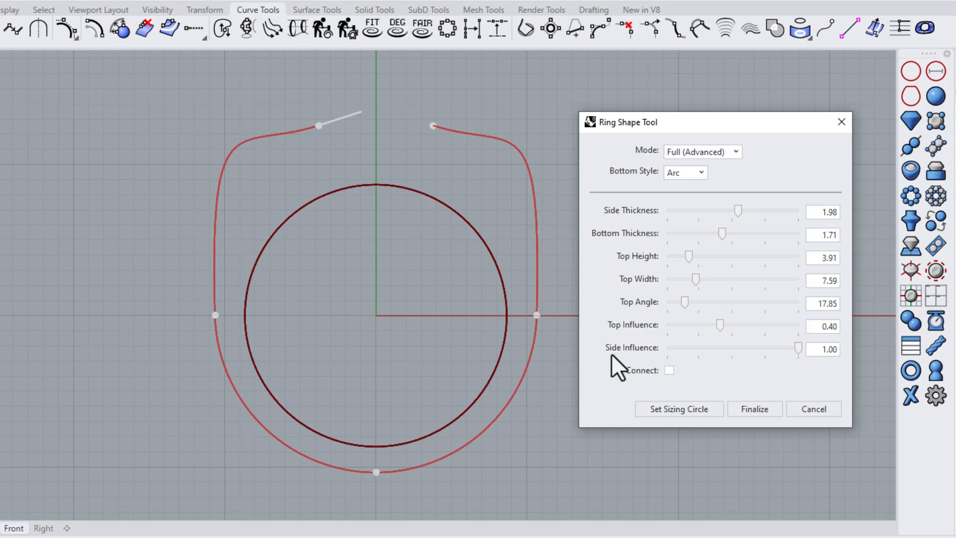
drag(798, 347, 709, 324)
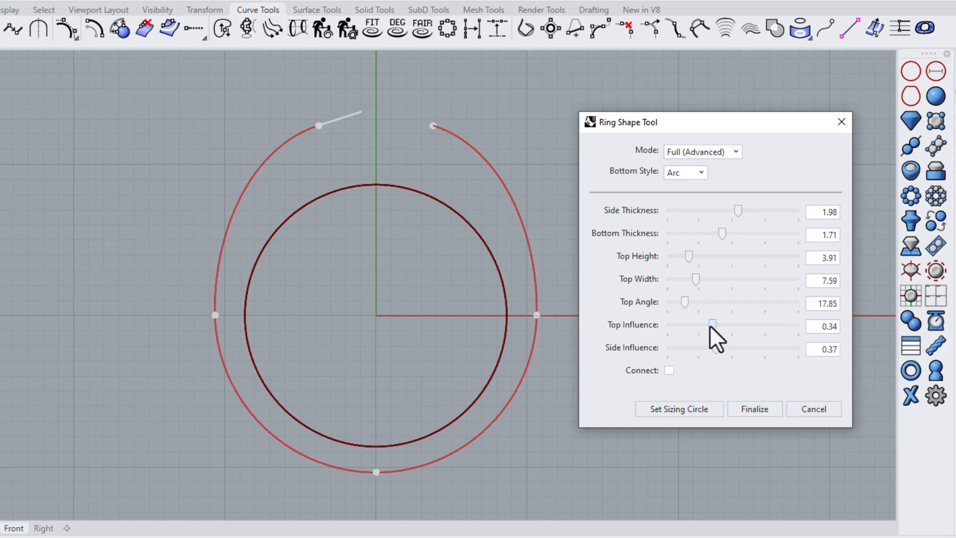
mouse_move(715, 347)
mouse_down()
mouse_move(730, 347)
mouse_move(706, 347)
mouse_move(716, 348)
mouse_move(697, 323)
mouse_move(716, 326)
mouse_move(703, 330)
mouse_move(711, 330)
mouse_up()
Flare the open top ends with a top angle of 99.99, top influence of 0.21 and side influence of 0.50.
drag(684, 302, 754, 304)
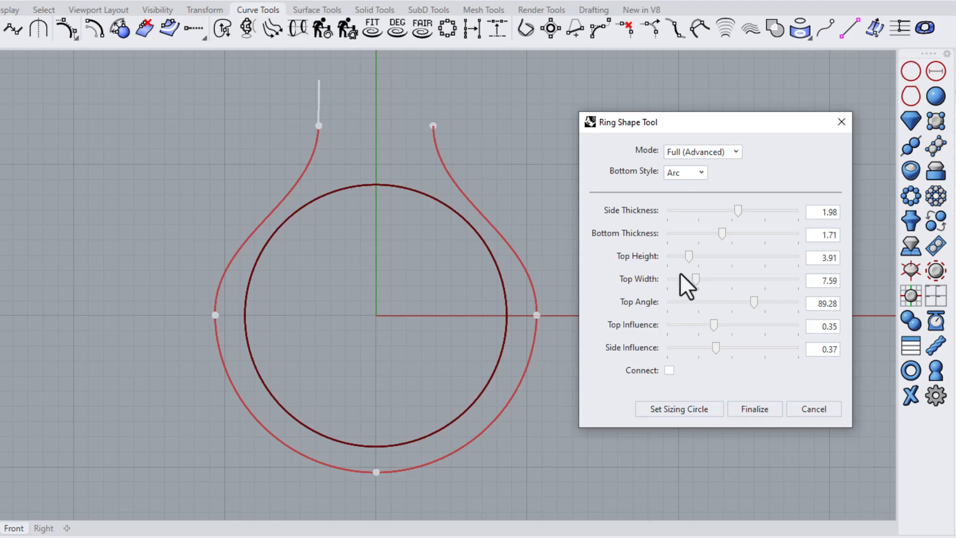
drag(714, 324, 731, 349)
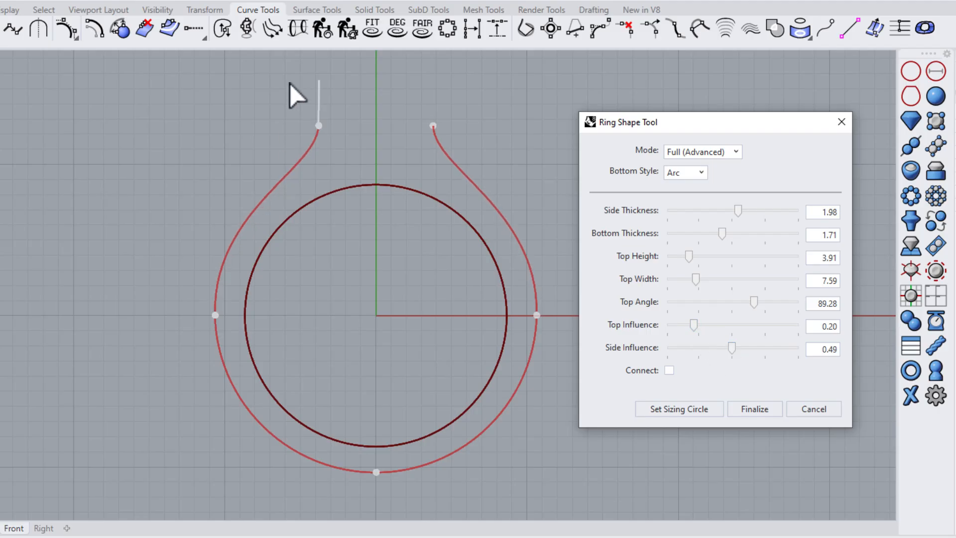
drag(754, 302, 764, 306)
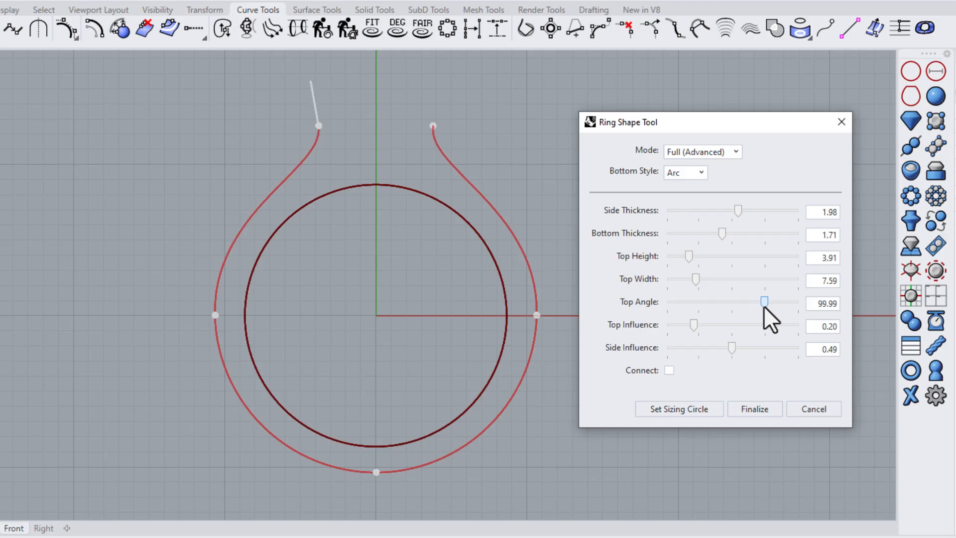
drag(692, 325, 693, 328)
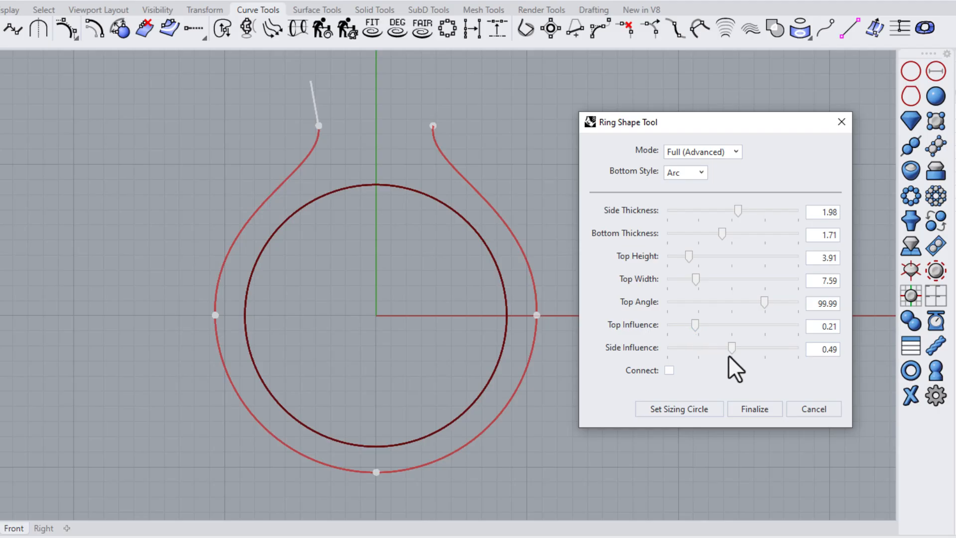
drag(728, 355, 733, 352)
Refine the ring outline to top height 5.23, top width 10.37, top angle 102.85 and top influence 0.29.
right_drag(443, 249, 444, 270)
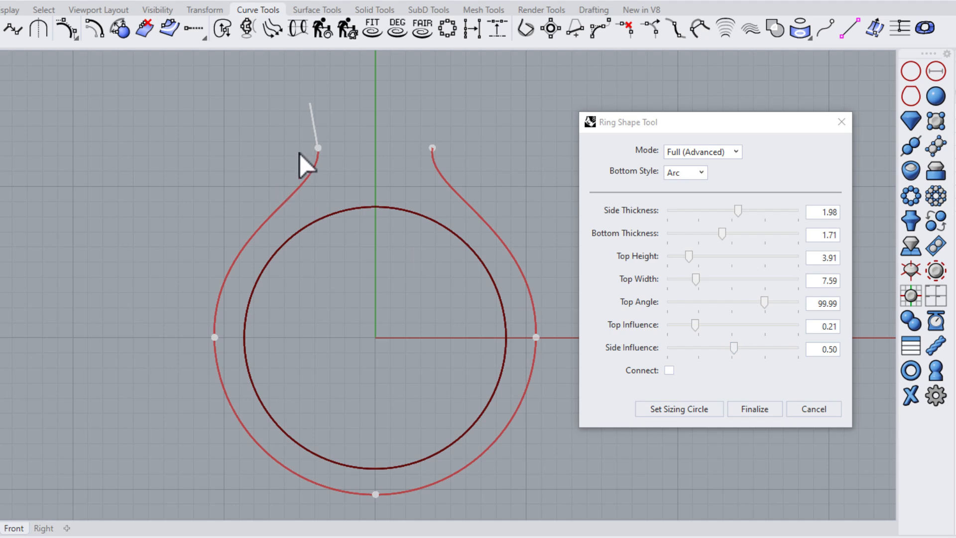
drag(687, 259, 696, 282)
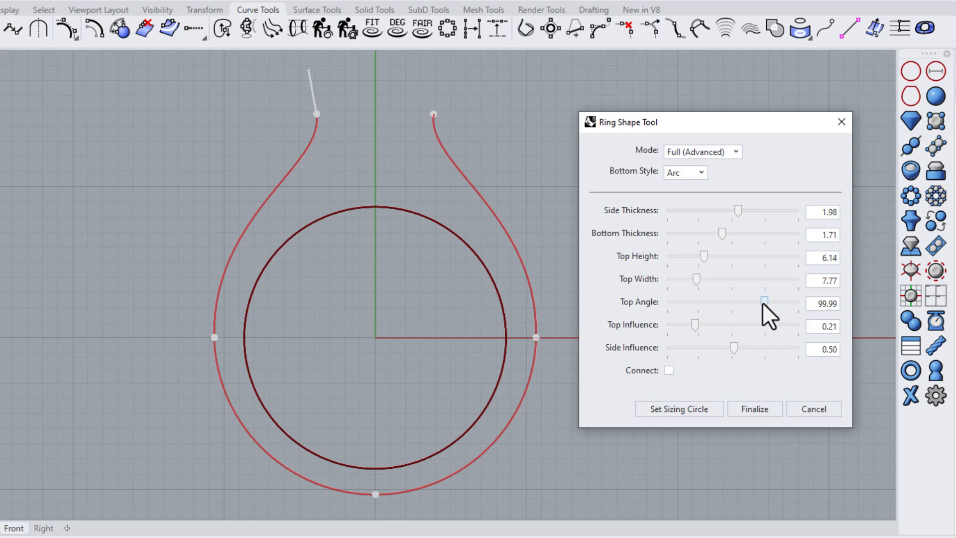
mouse_move(763, 303)
mouse_down()
mouse_move(744, 305)
mouse_move(754, 309)
mouse_up()
drag(695, 324, 704, 325)
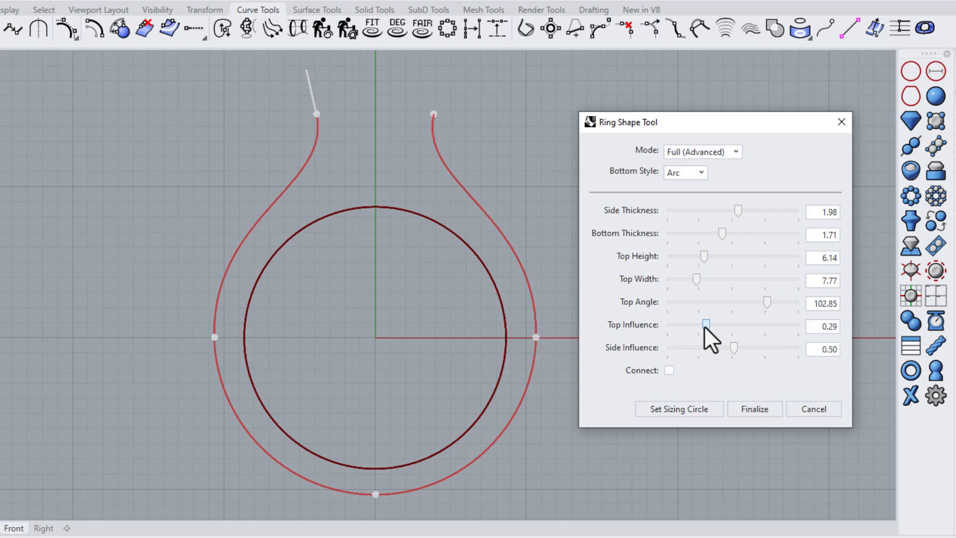
drag(696, 279, 705, 280)
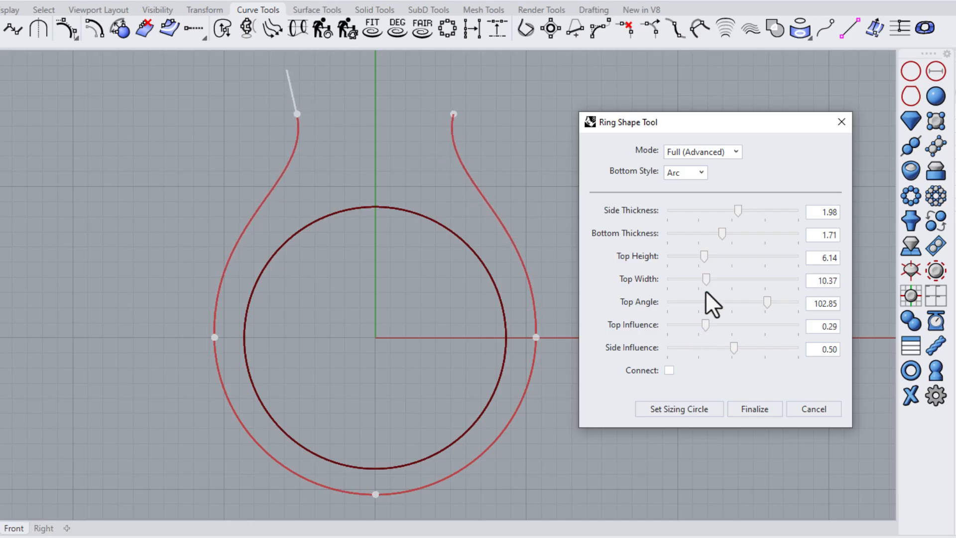
drag(701, 256, 698, 256)
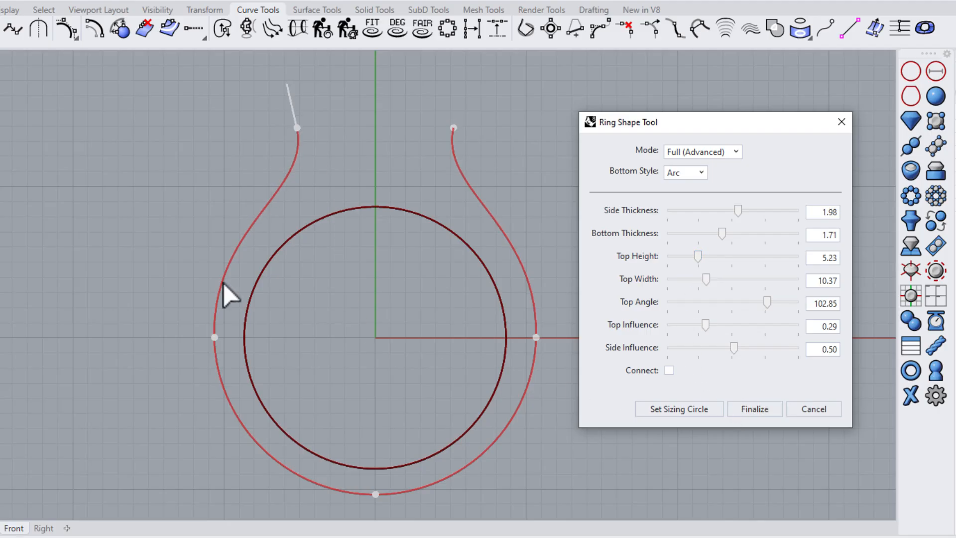
Finalize the ring shape, and hide and show the ring shape layer to check the curve on it.
click(754, 409)
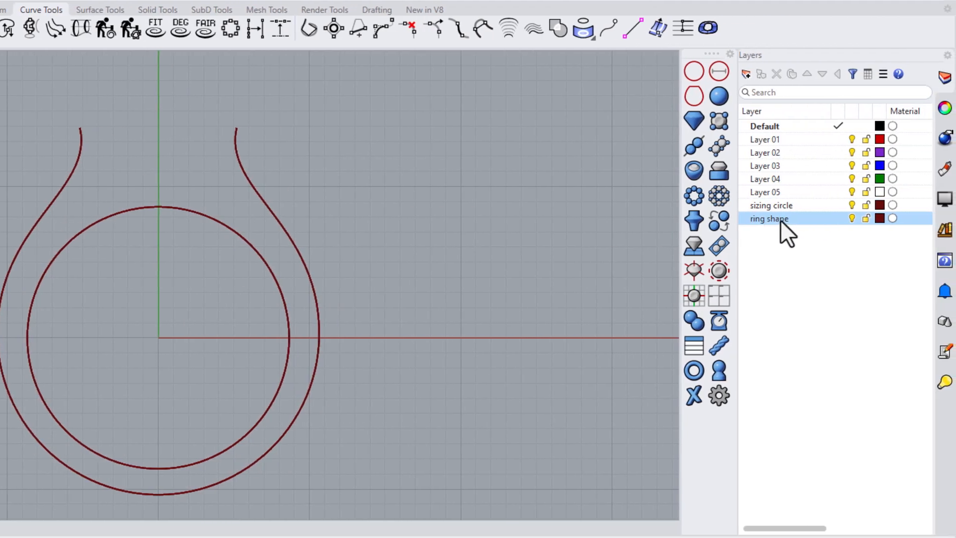
click(851, 218)
click(852, 218)
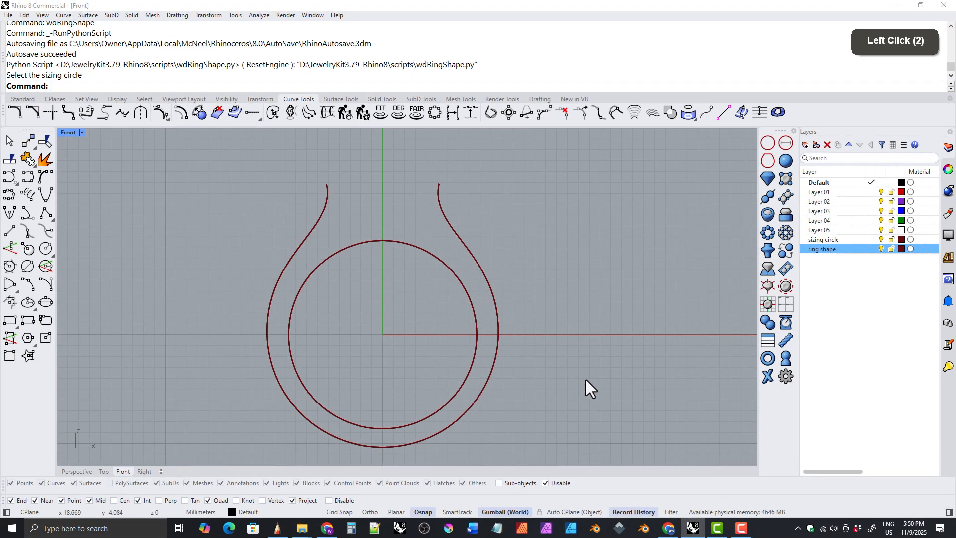